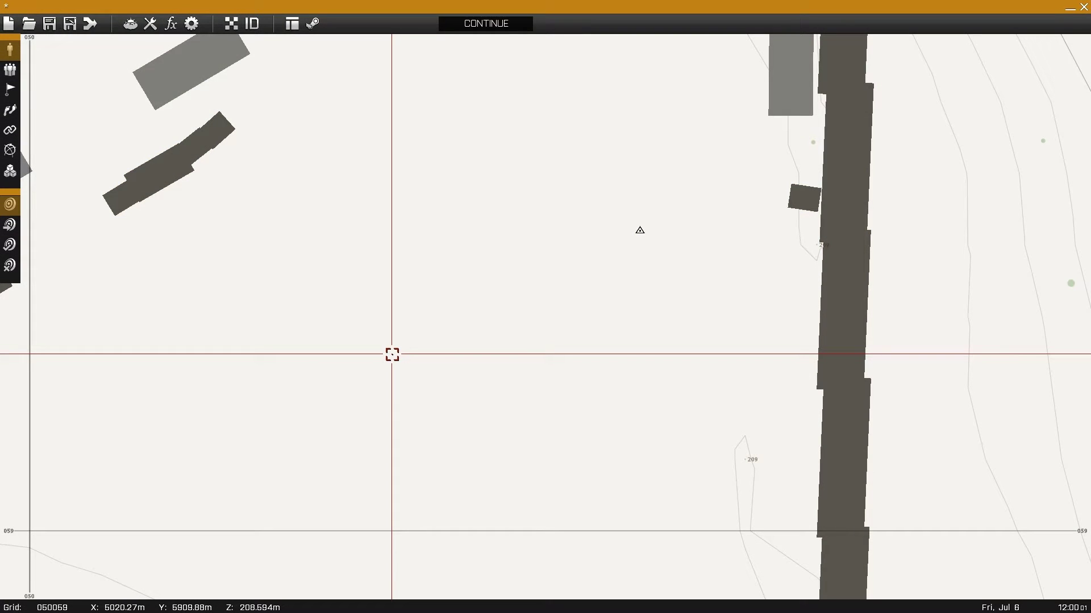
Place a NATO Rifleman with Player control on the map and start the mission preview.
double_click(391, 355)
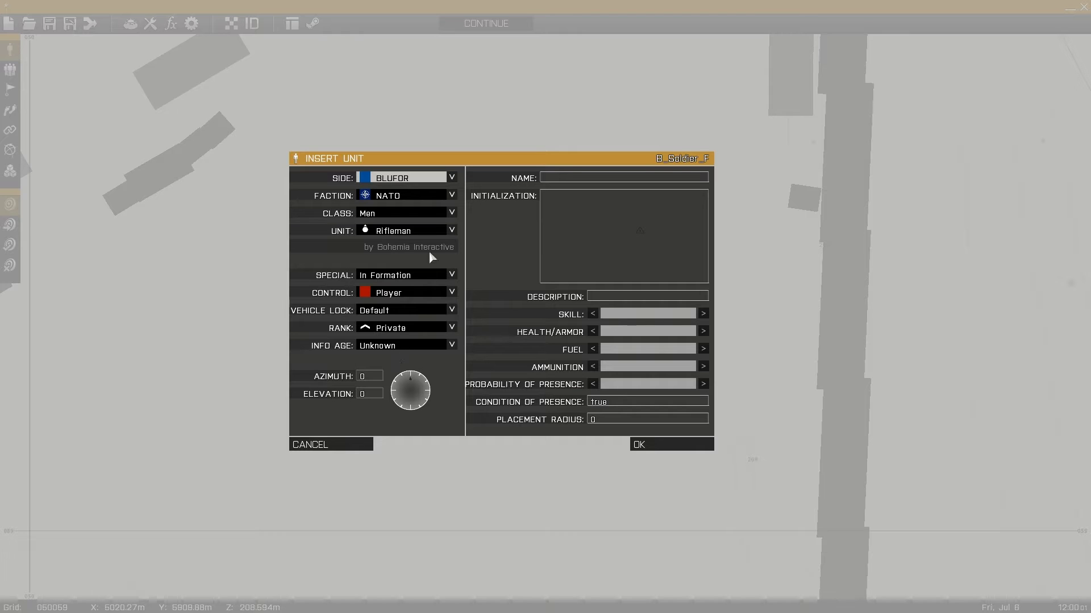
click(647, 445)
click(384, 24)
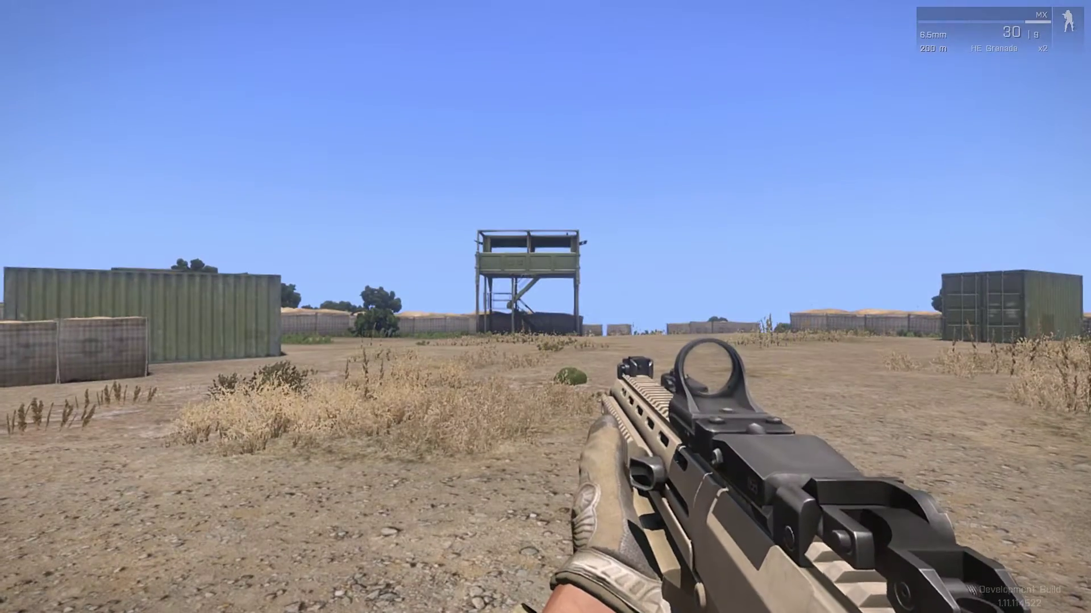
Inspect the Rifleman's default inventory, including the vest's items, then close it.
key(i)
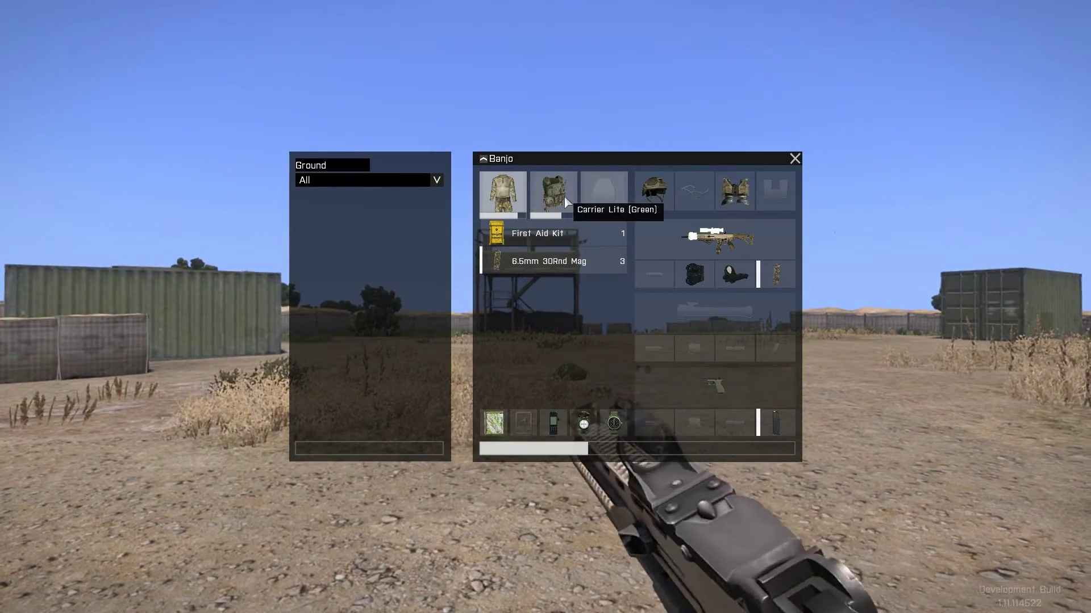
click(564, 197)
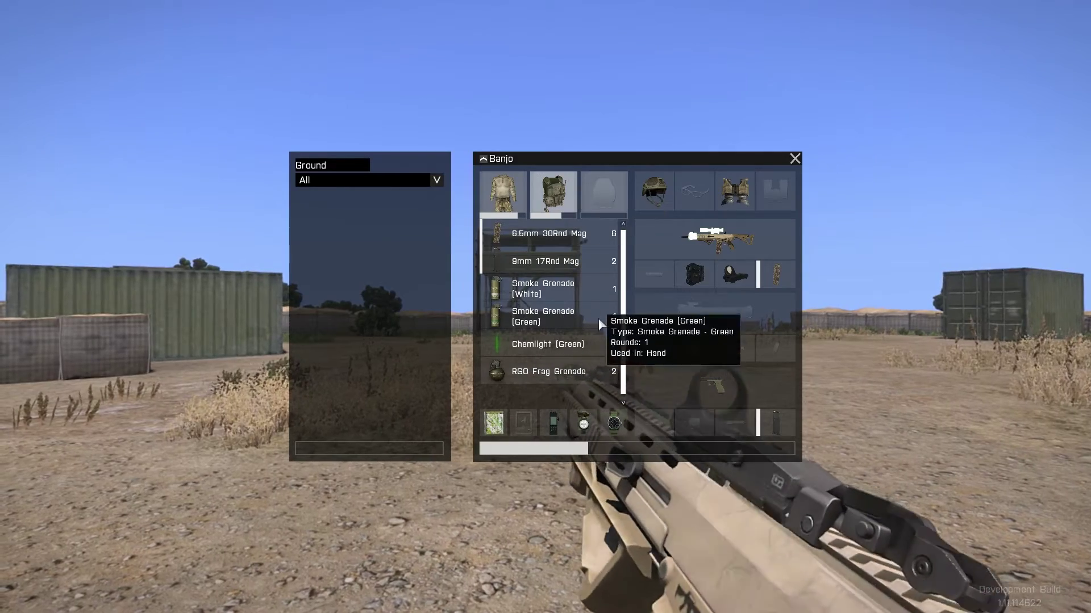
key(Escape)
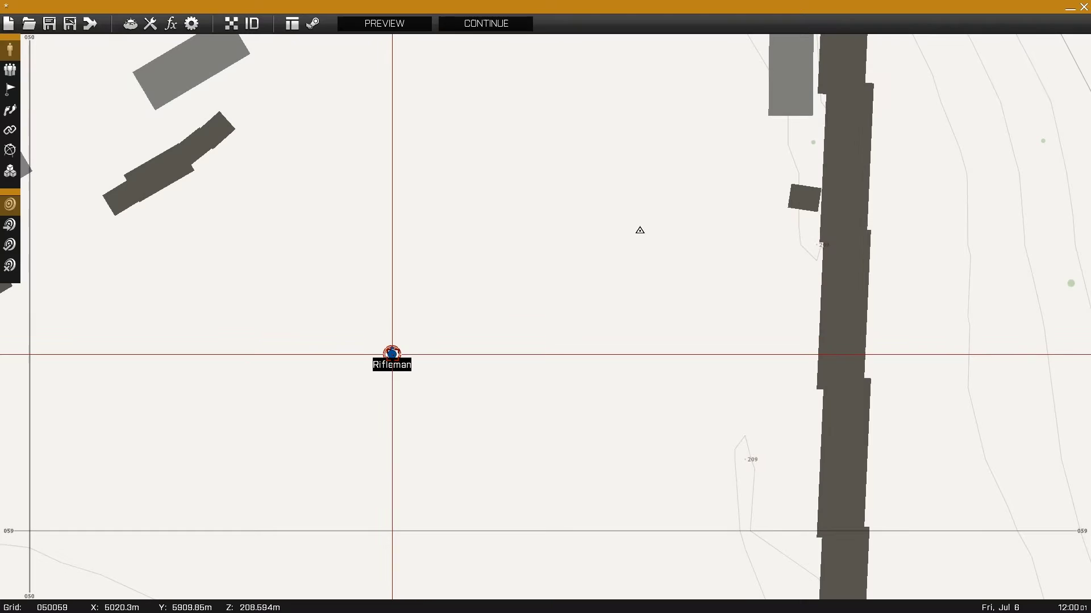
Set the Rifleman's initialization to 'removeallweapons this' and apply it.
double_click(391, 353)
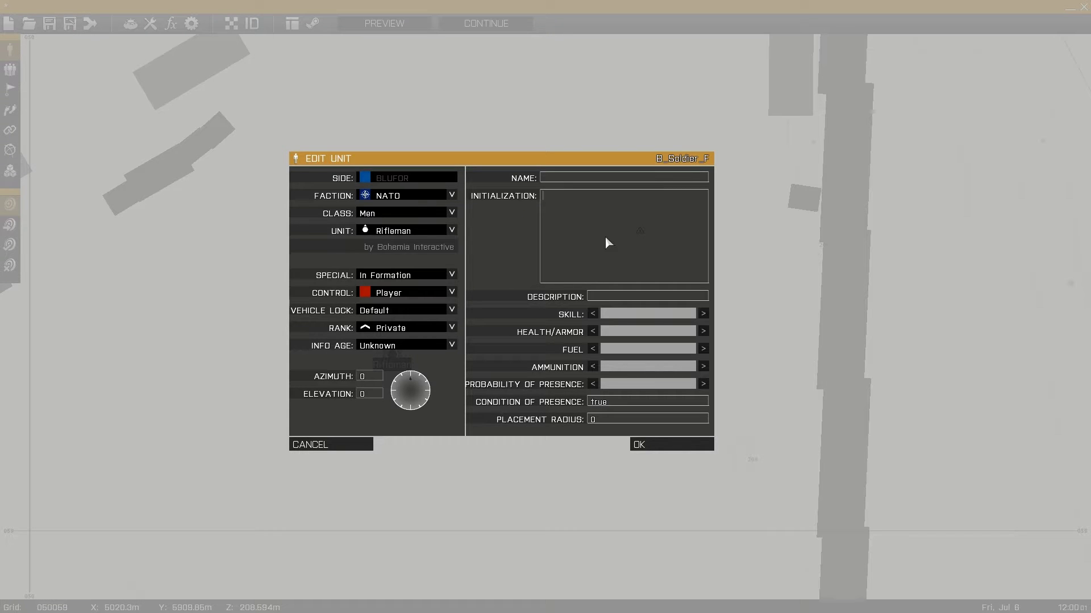
text(remove)
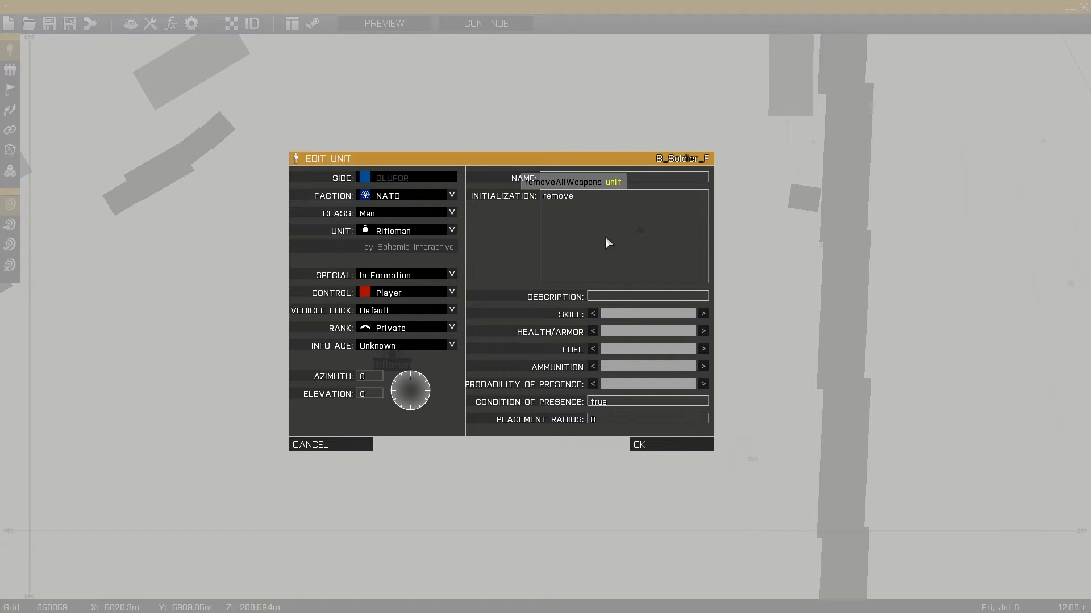
text(allweapons)
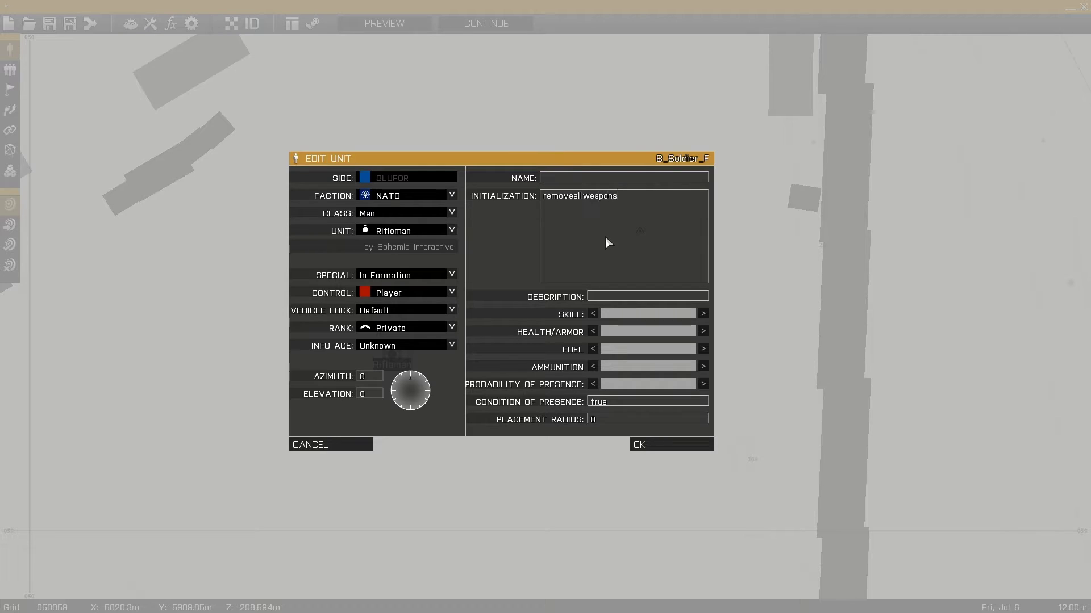
text( this;)
key(Return)
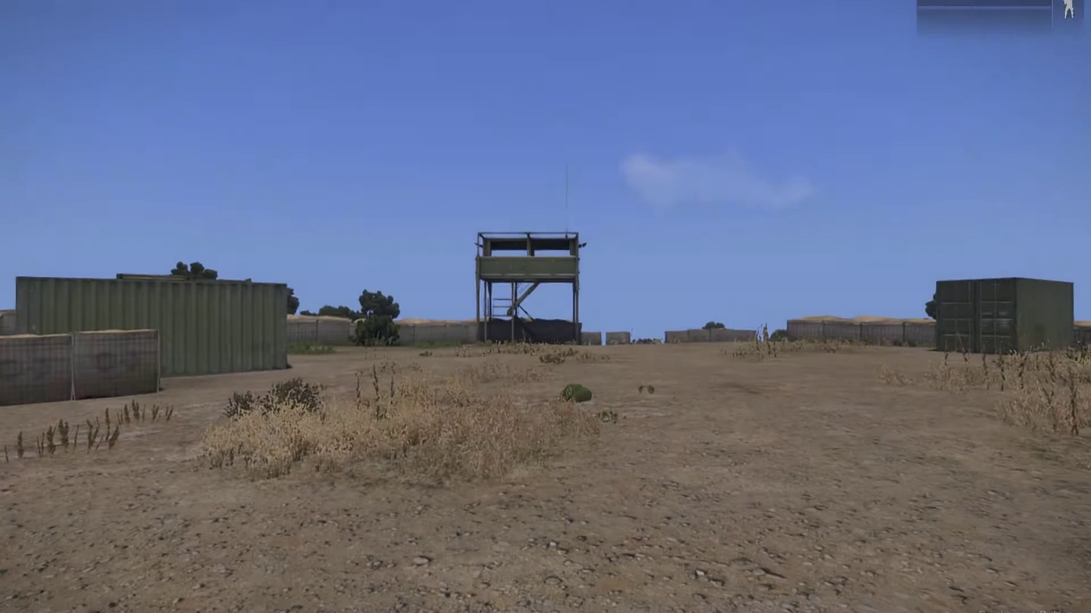
Open the inventory to confirm the Rifleman now starts without weapons.
key(i)
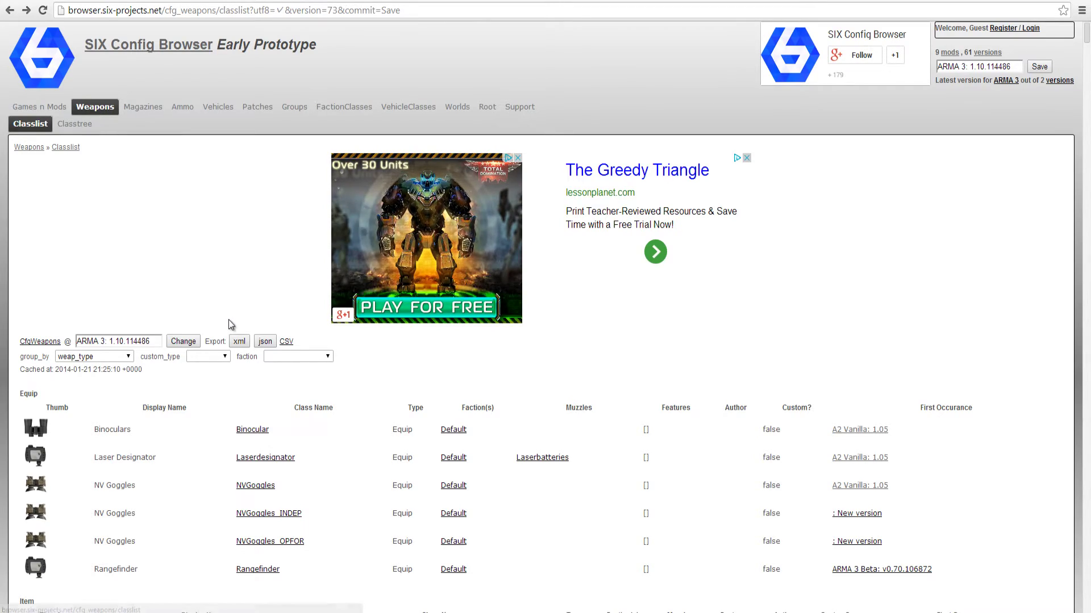
Search the Weapons Classlist page for 'rahi' to find the Rahim 7.62 mm rifle rows.
scroll(229, 324, down, 13)
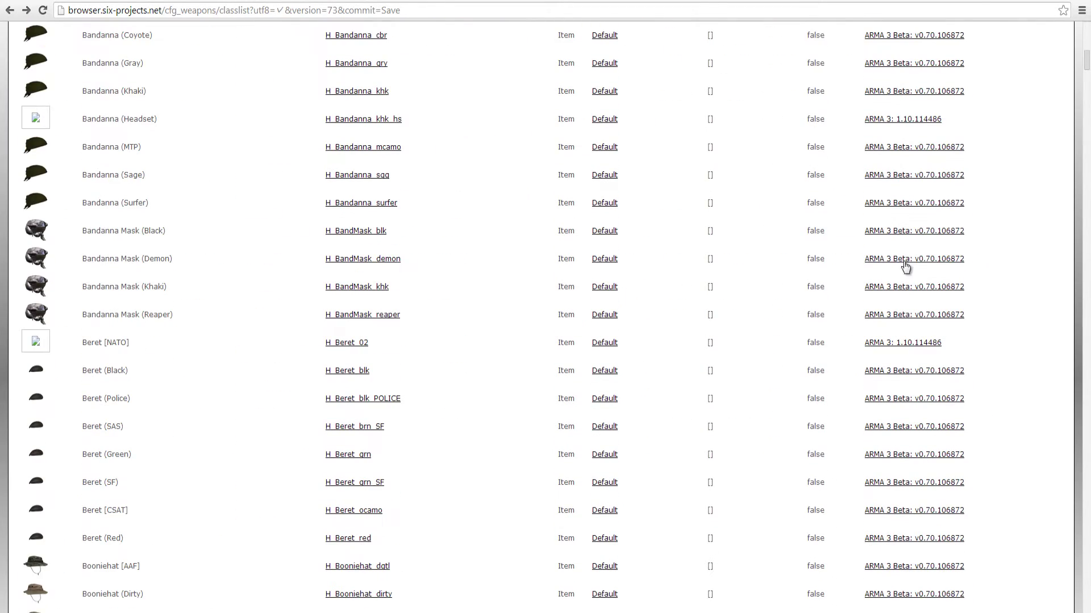
drag(1086, 69, 1087, 445)
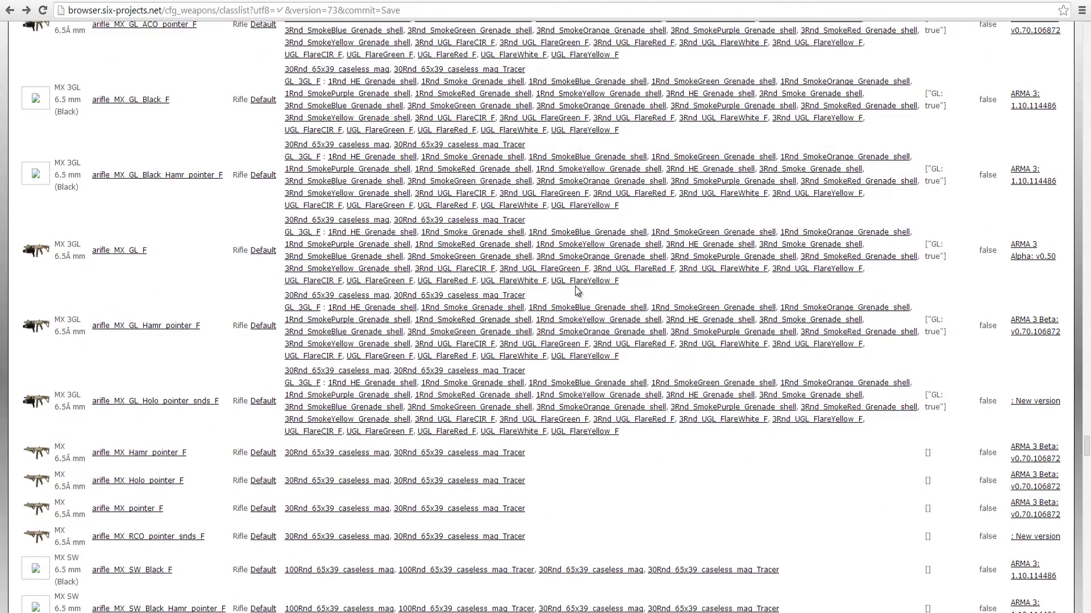
key(ctrl+f)
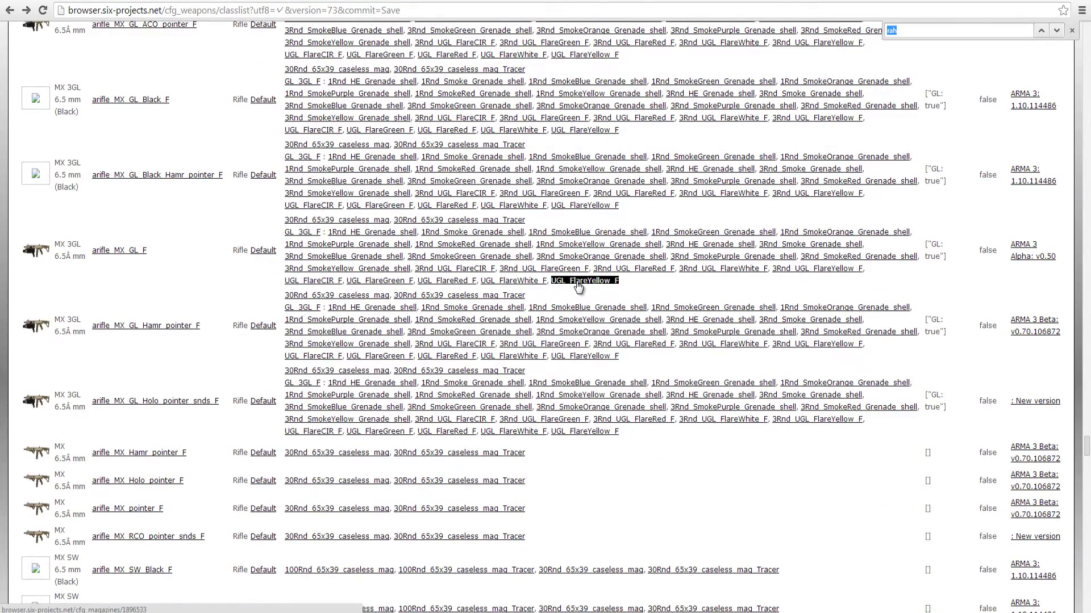
text(rahi)
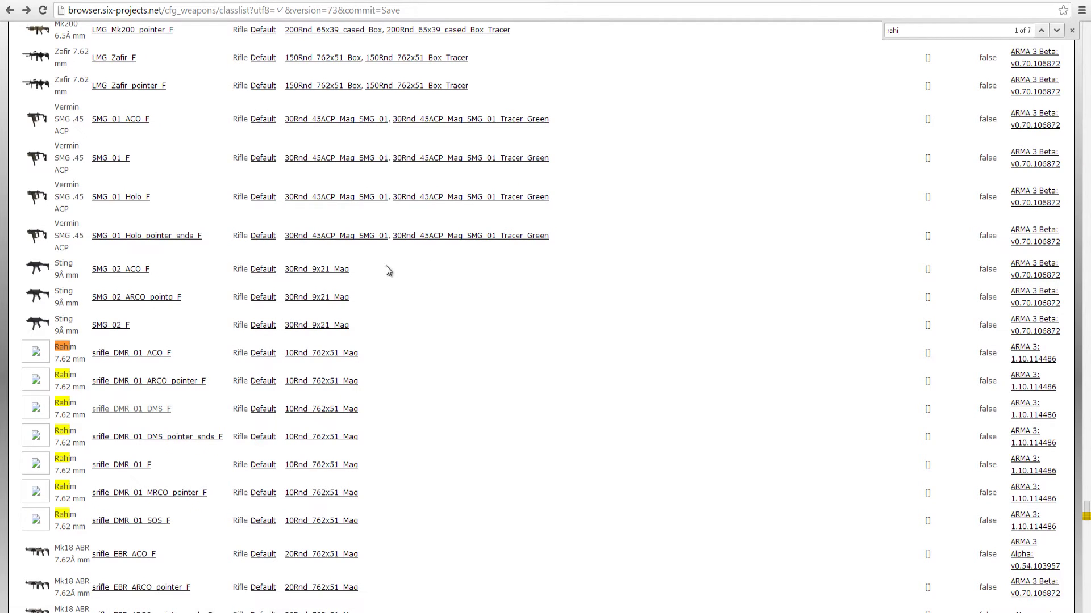
Open srifle_DMR_01_DMS_F's details and select its class name and 10Rnd_762x51_Mag magazine.
click(140, 412)
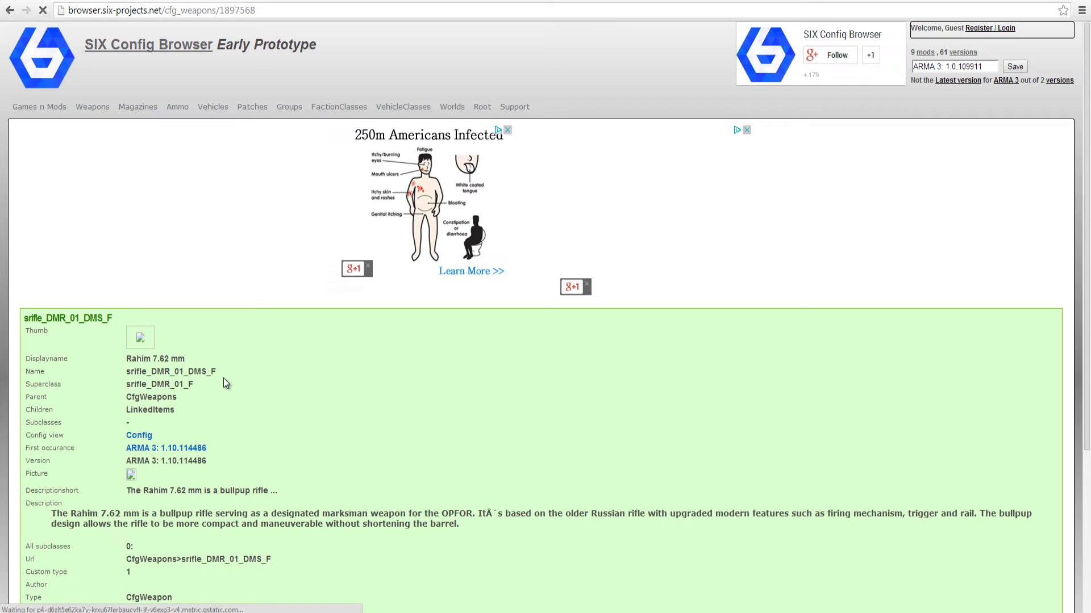
drag(217, 372, 126, 374)
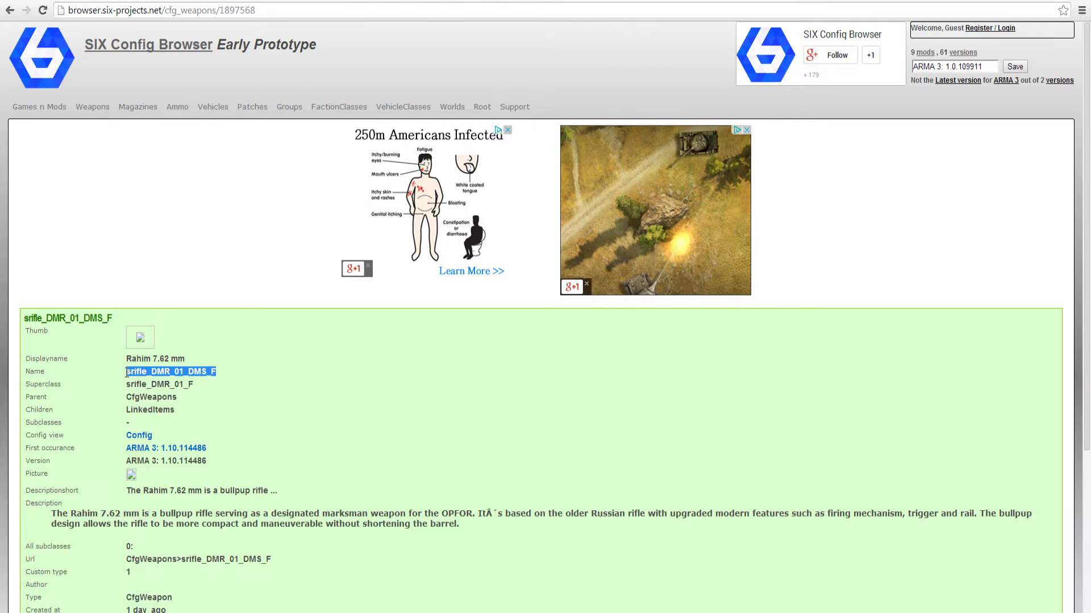
scroll(296, 403, down, 1)
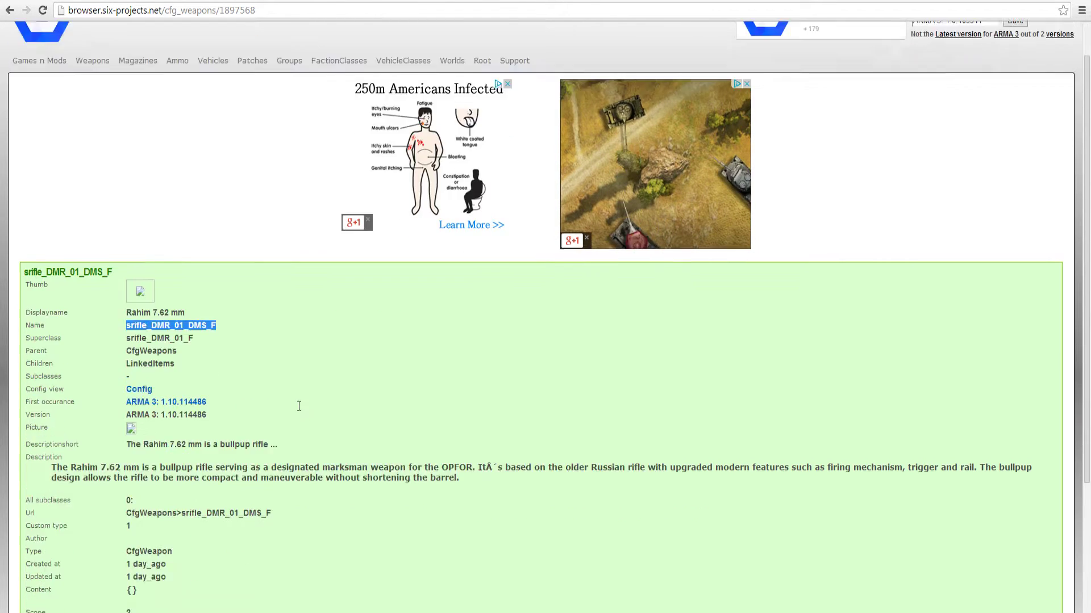
scroll(298, 405, down, 3)
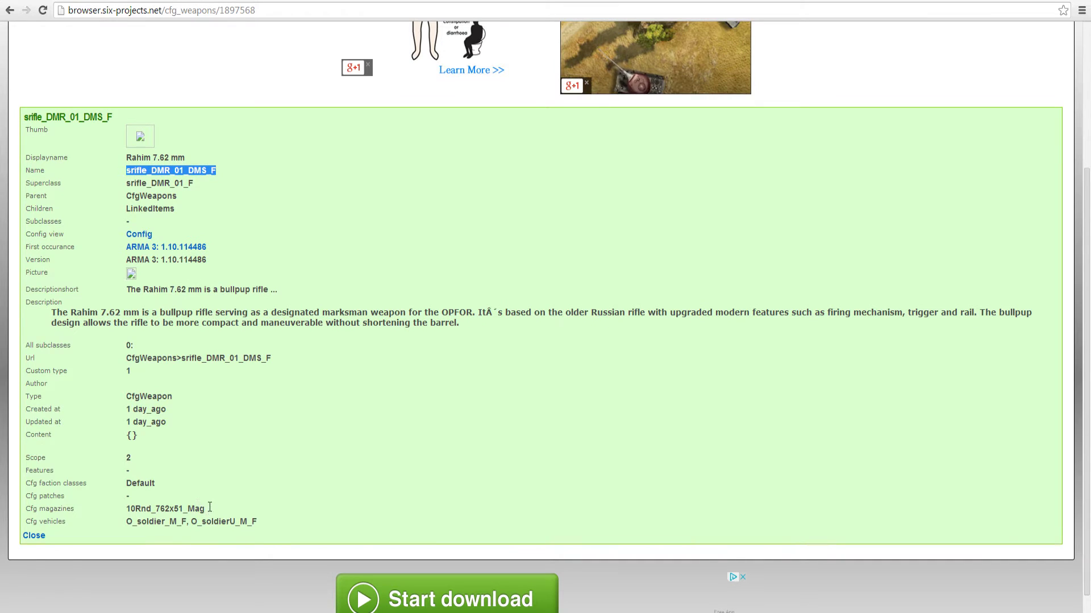
drag(210, 508, 126, 509)
click(252, 448)
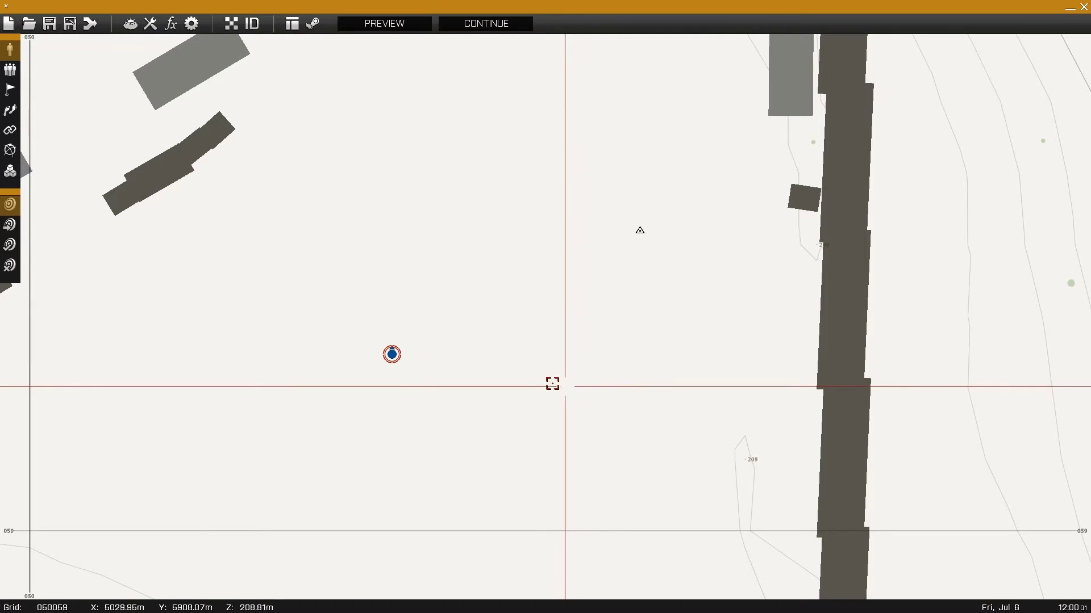
Write 'this addweapon "srifle_DMR_01_DMS_F"' into the Rifleman's initialization field.
double_click(392, 353)
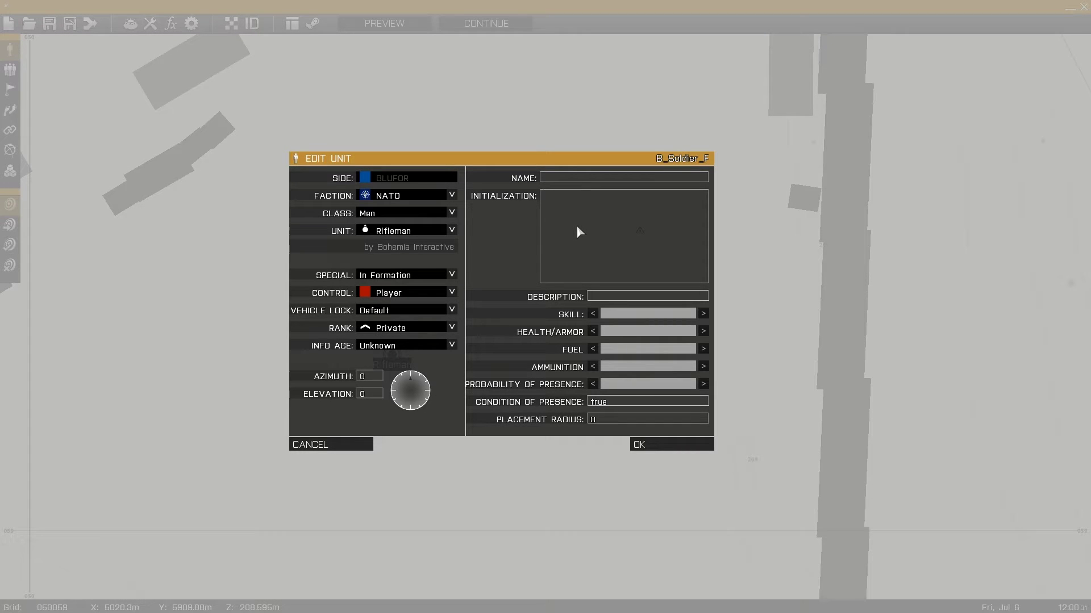
text(this a)
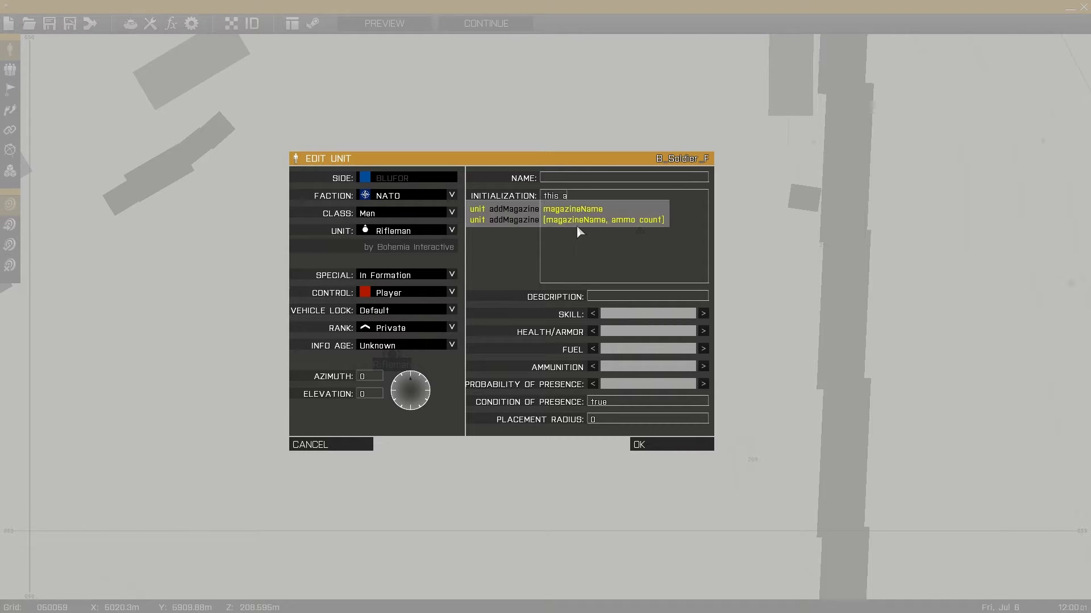
text(ddweapon)
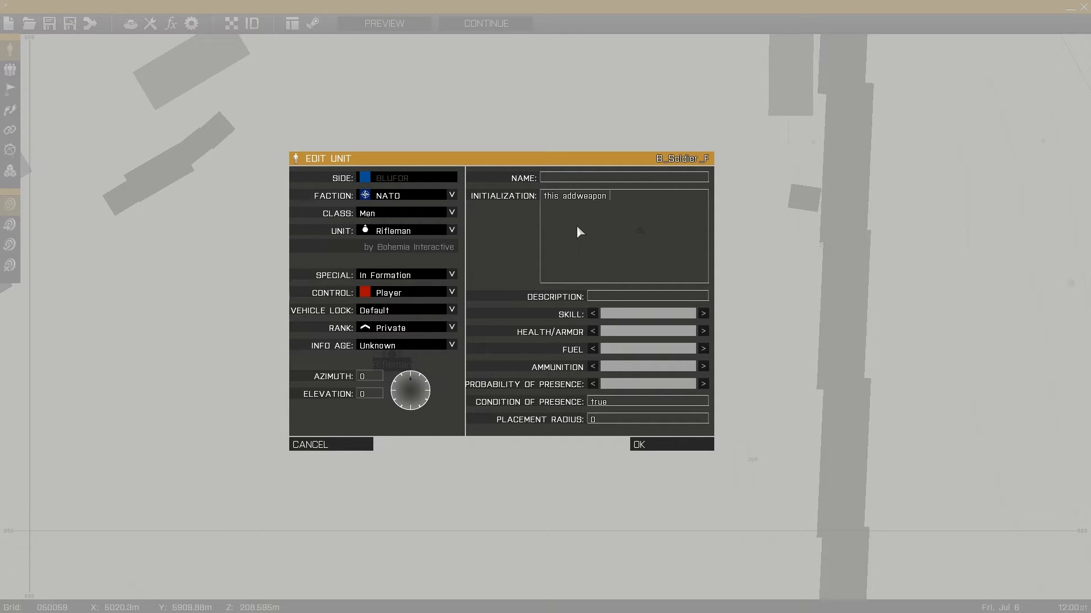
text(srifle_DMR_01_DMS_F 10Rnd_762x51_Mag)
drag(659, 214, 703, 198)
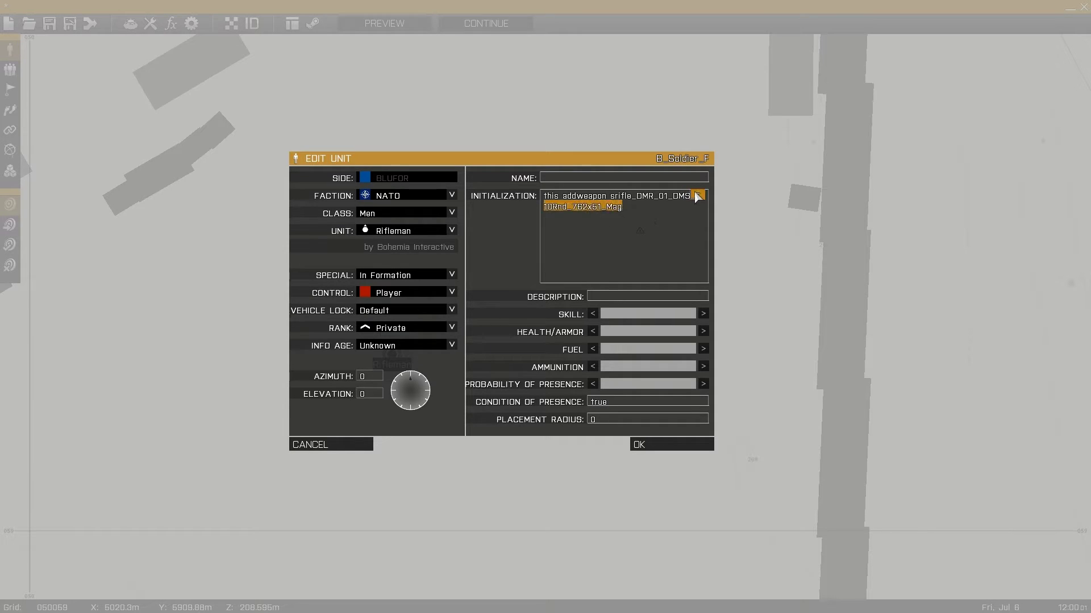
key(BackSpace)
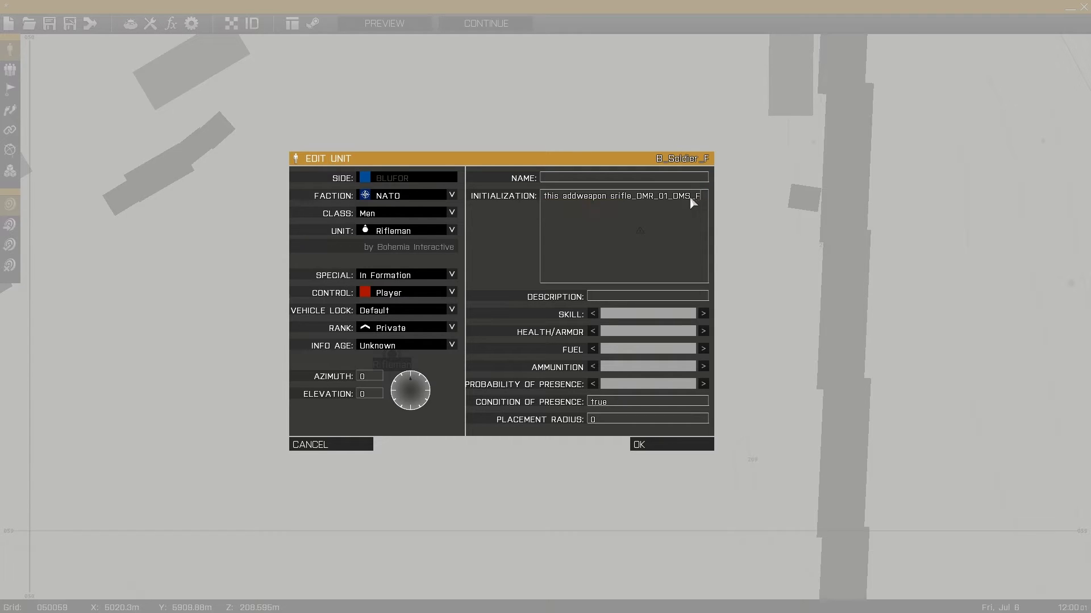
click(611, 198)
Append 'this addMagazine "10Rnd_762x51_Mag"' to the Rifleman's initialization script.
click(702, 197)
text(")
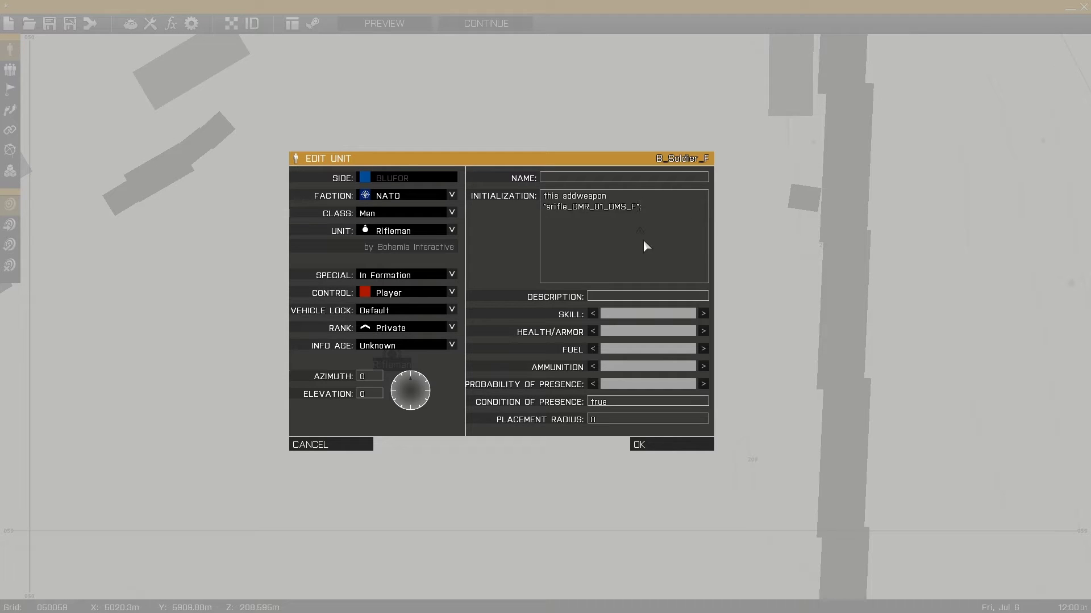
text(; )
text(this add)
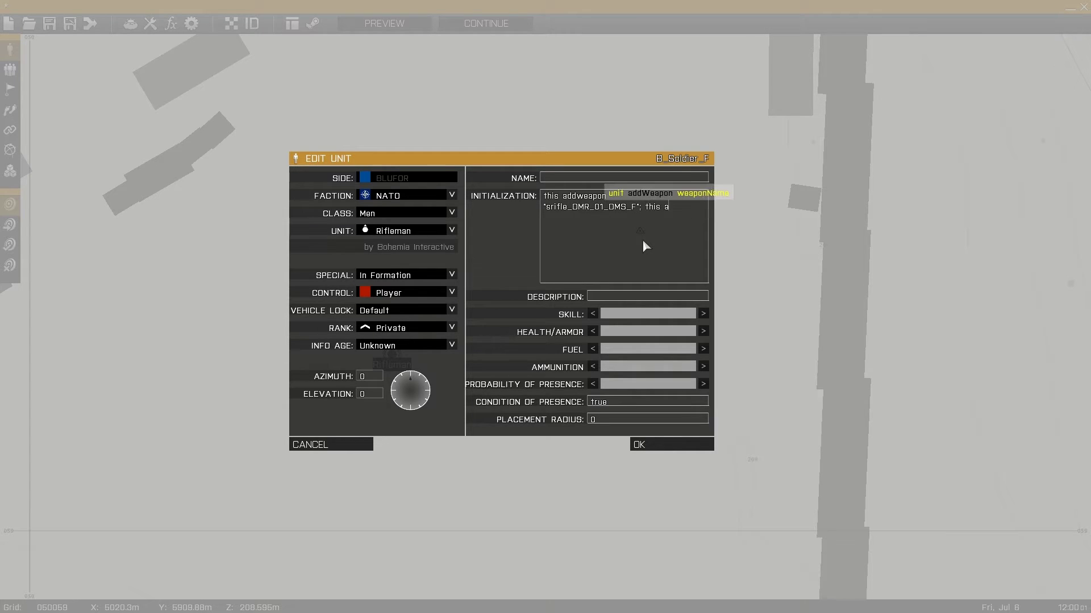
text(mag)
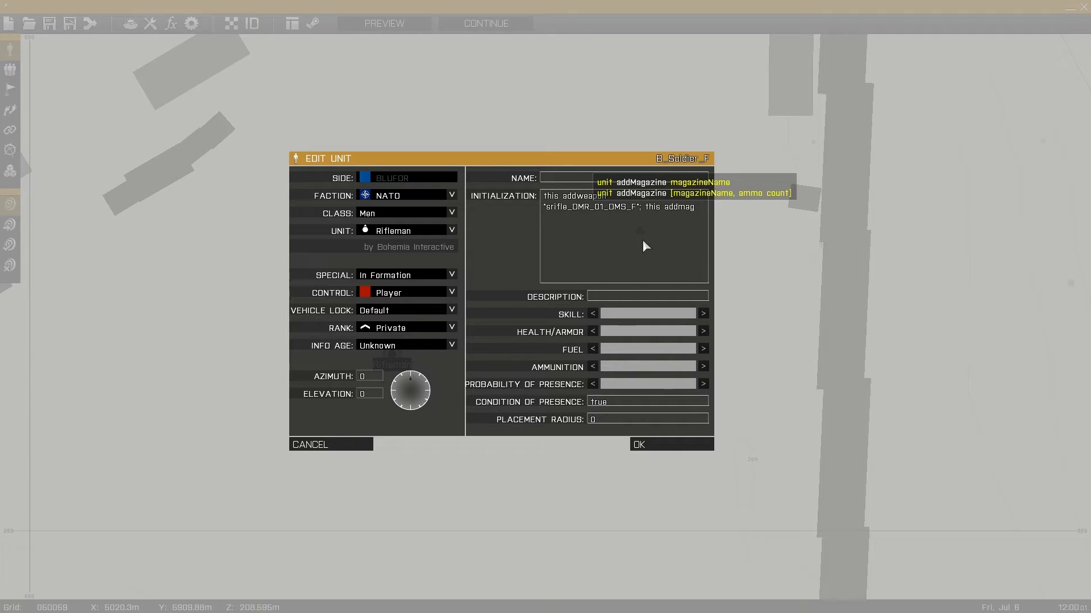
key(Tab)
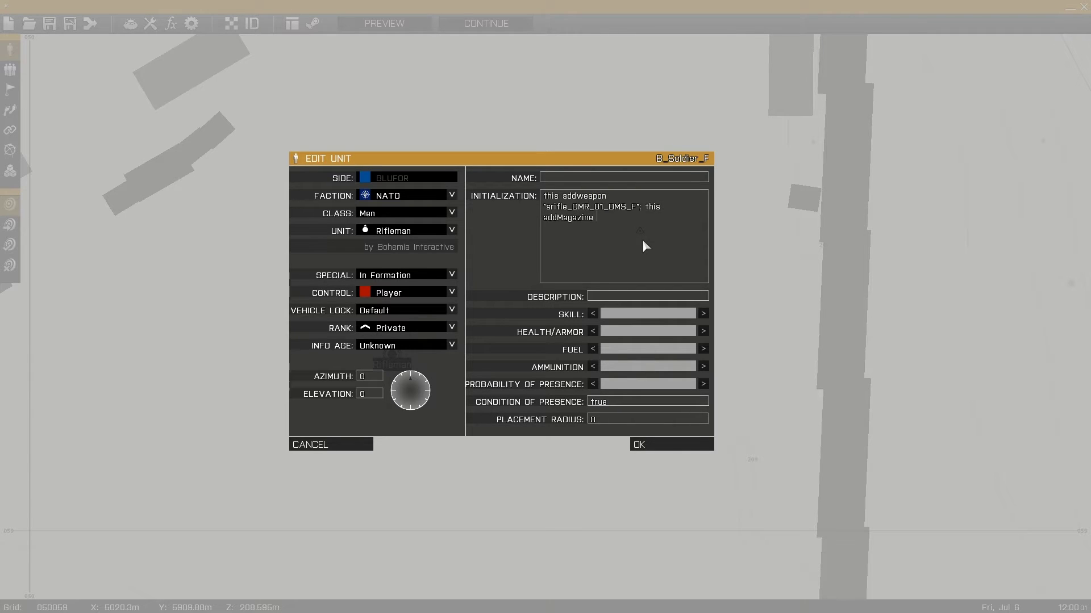
text("10Rnd_762x51_Mag";)
Apply the Rifleman's init script and reload the Rahim rifle in the preview.
key(Return)
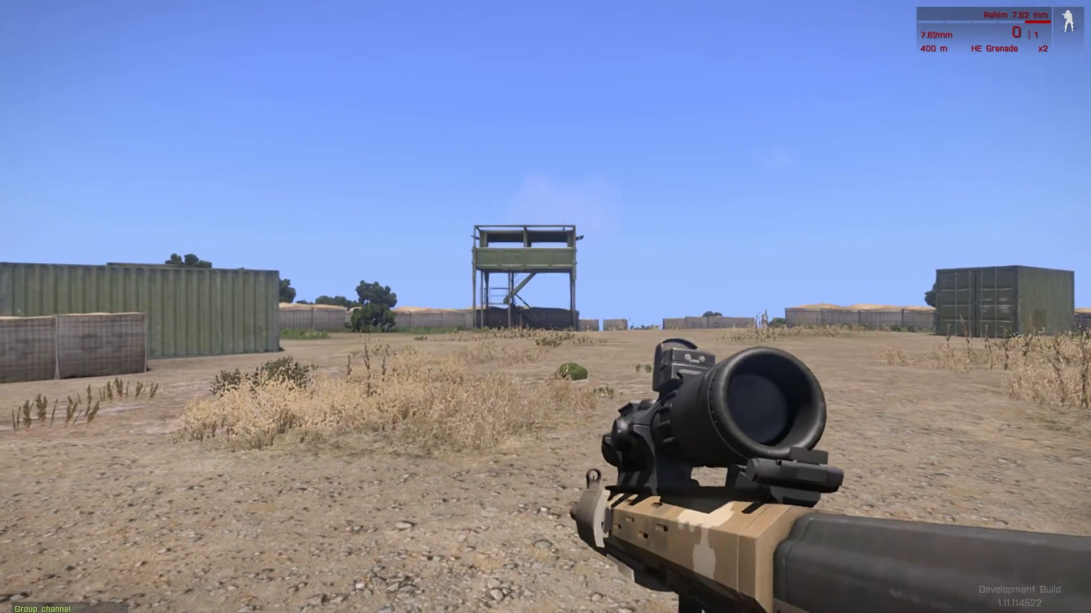
key(r)
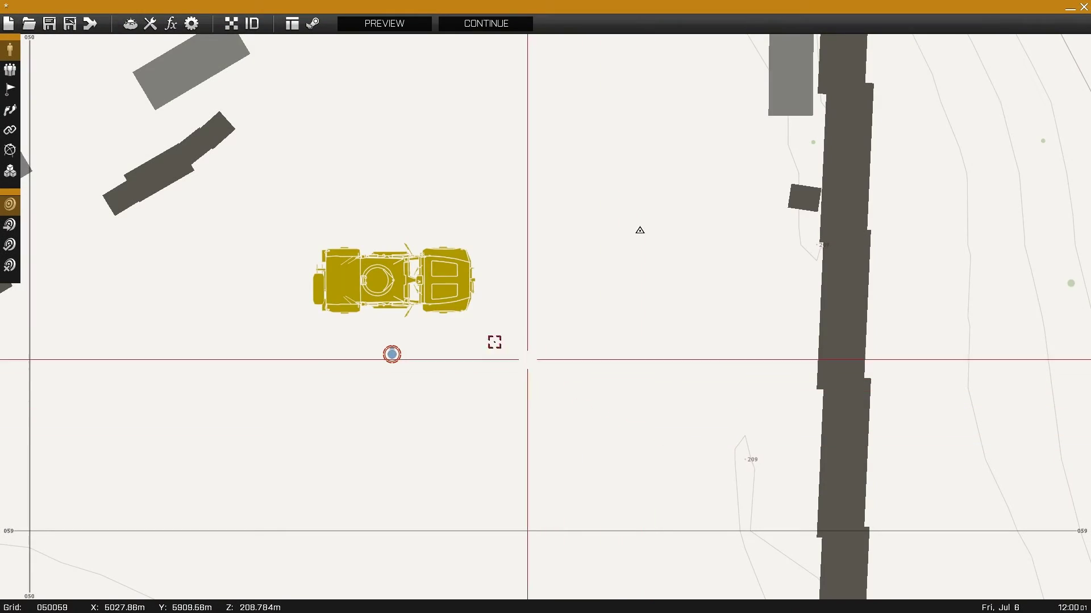
Set the Hunter's init to addweaponcargo ["srifle_DMR_01_DMS_F", 2] and addMagazineCargo ["10Rnd_762x51_Mag", 20].
double_click(391, 279)
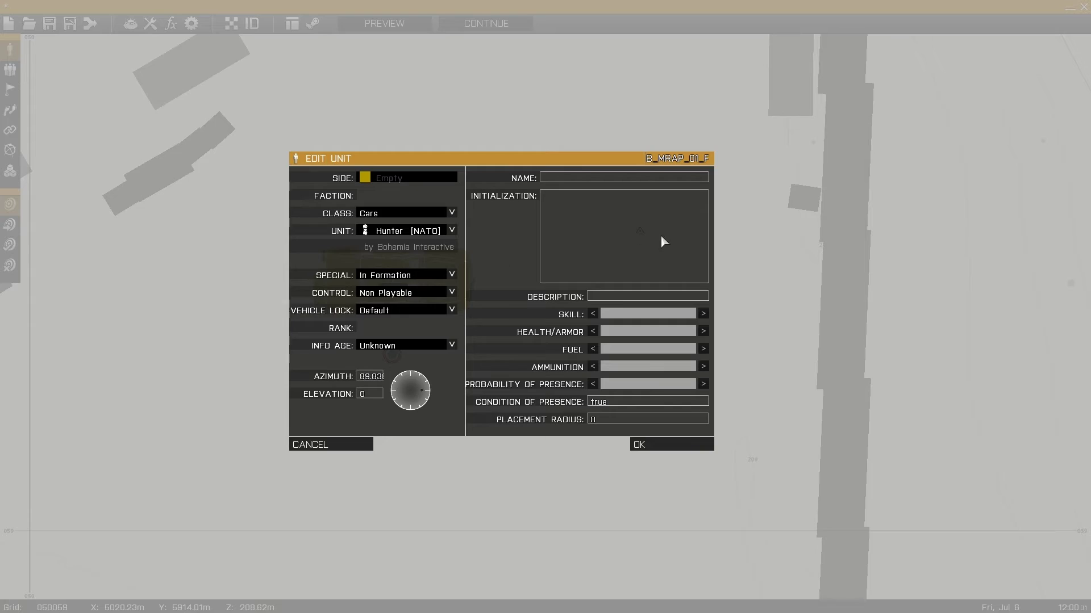
text(this addweaponcargo [)
text("srifle_DMR_01_DMS_F")
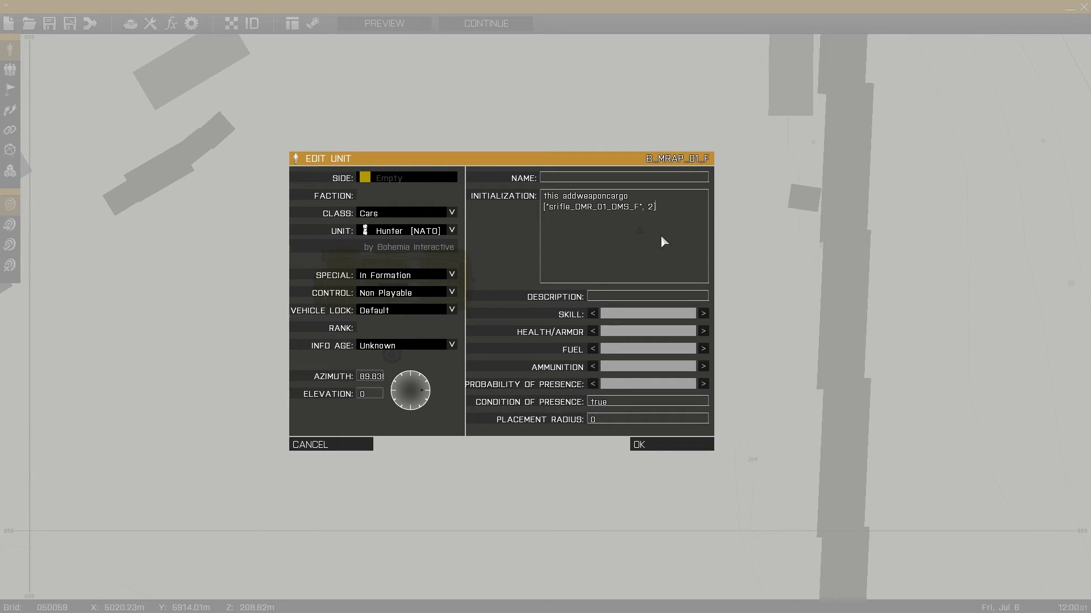
text(addmag)
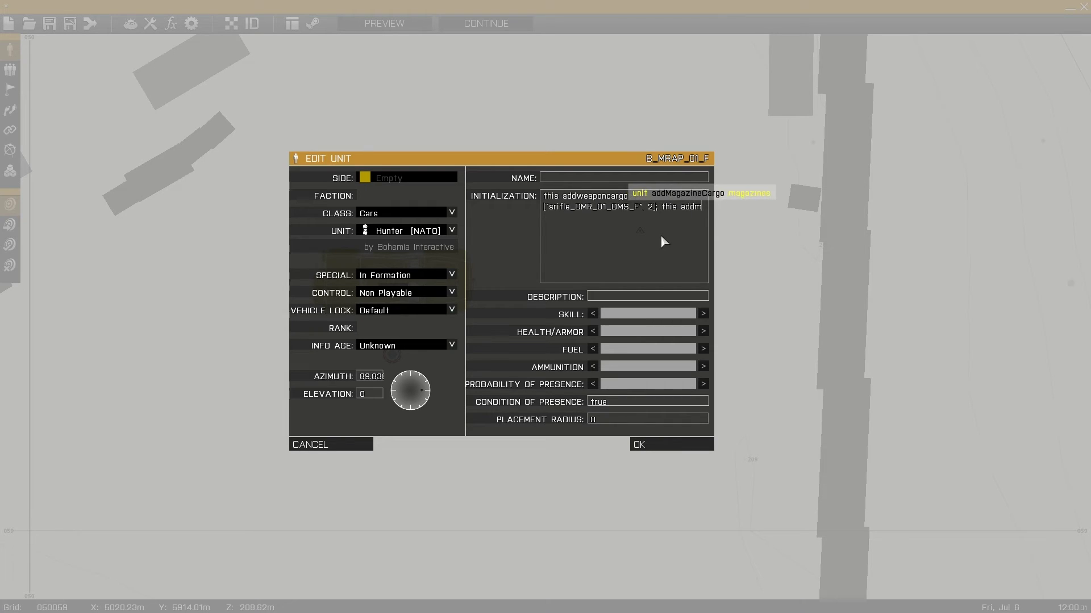
key(BackSpace)
key(BackSpace)
key(BackSpace)
text(MagazineCargo)
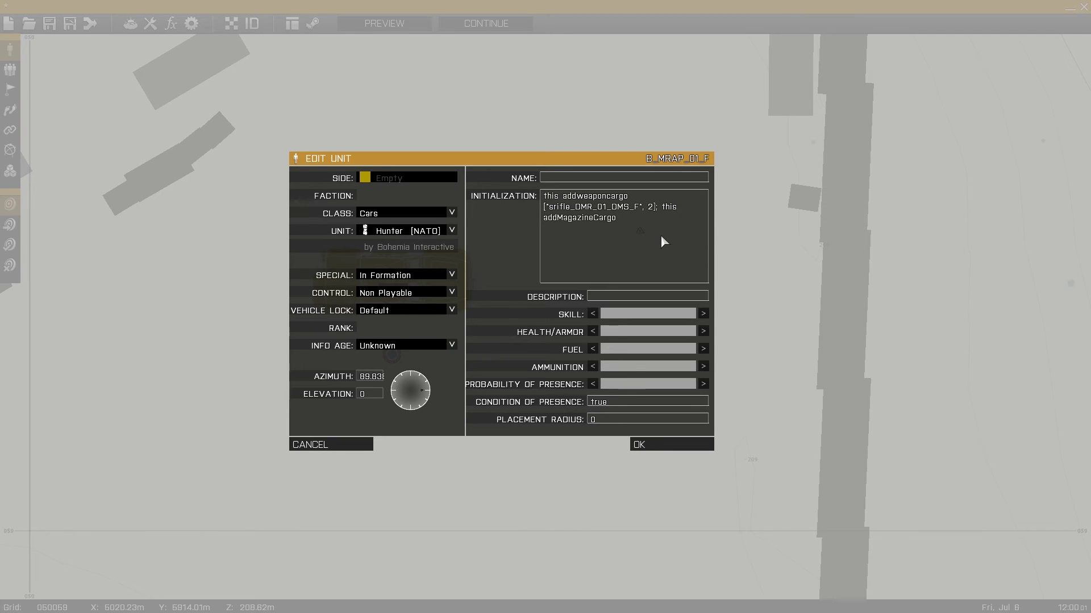
text( [")
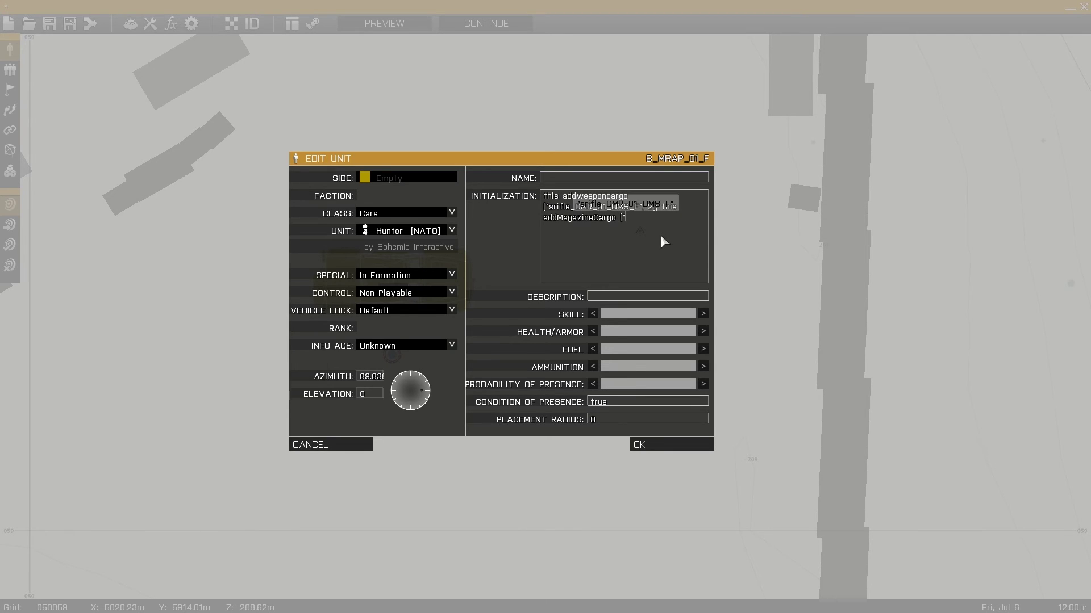
text(10Rn)
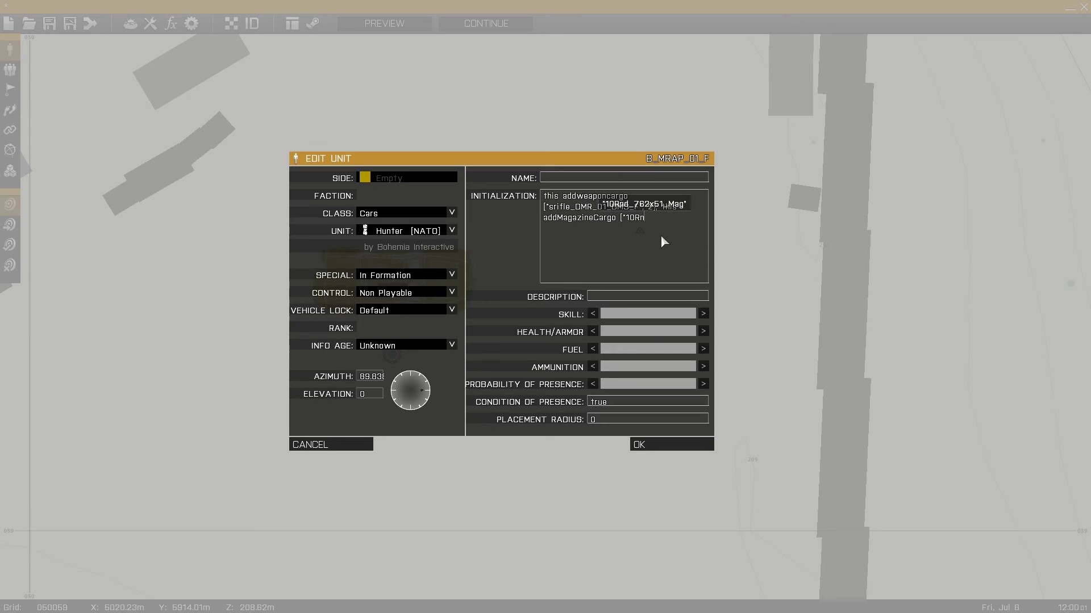
text(d_762)
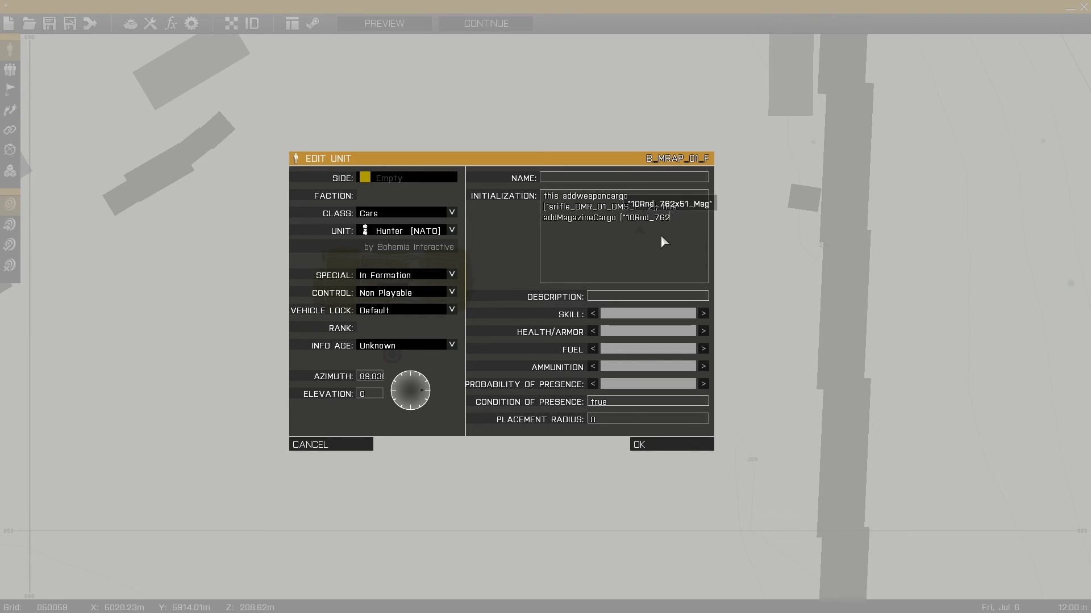
text(x51)
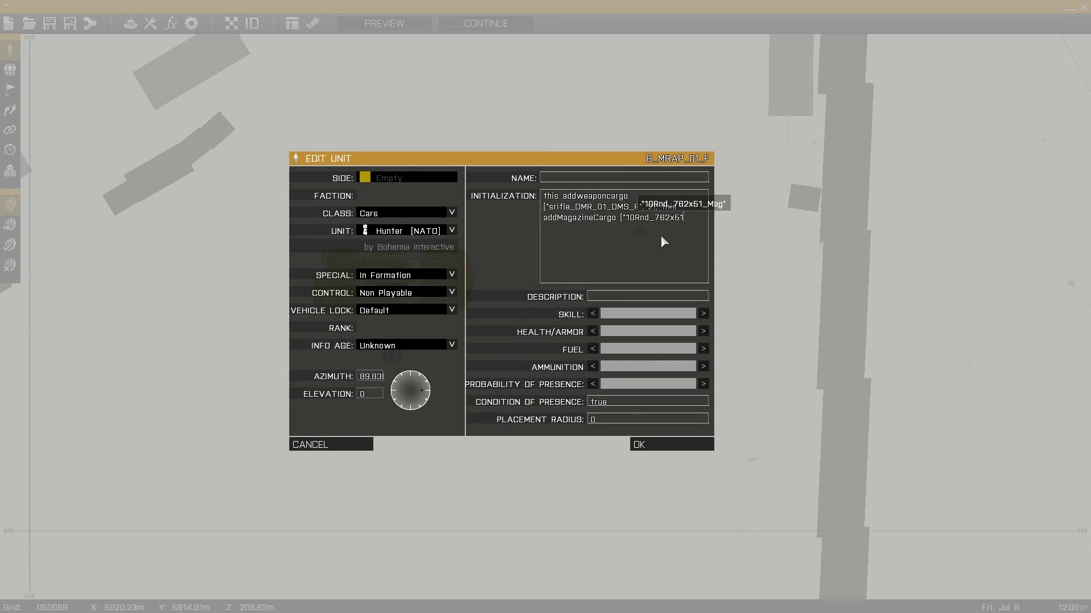
text(_Mag)
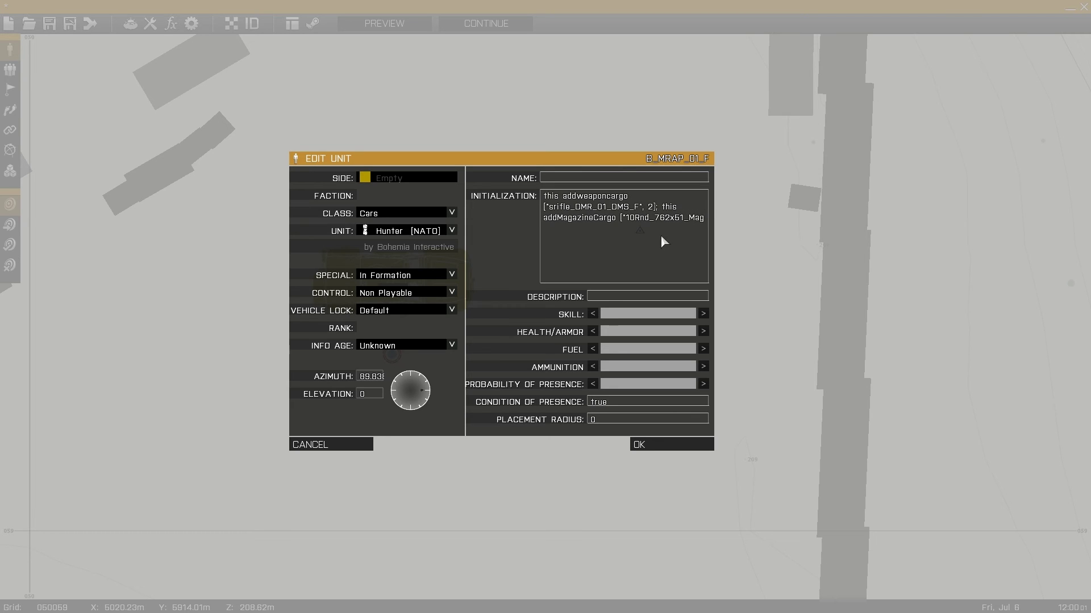
text(")
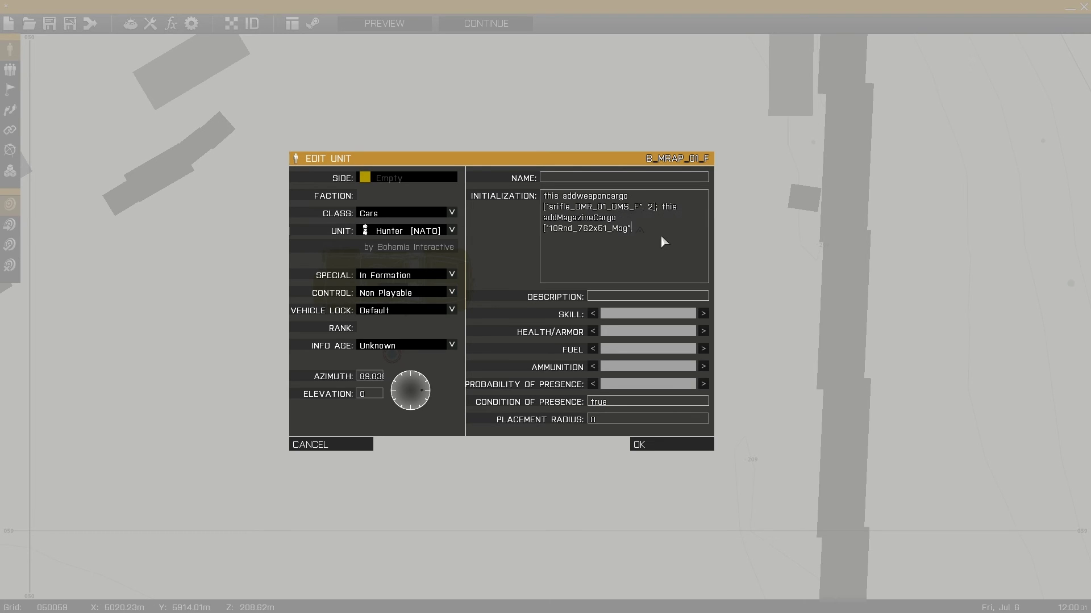
text(, 20)
Apply the Hunter's init and check its crate lists 2 Rahim 7.62 mm rifles.
key(Return)
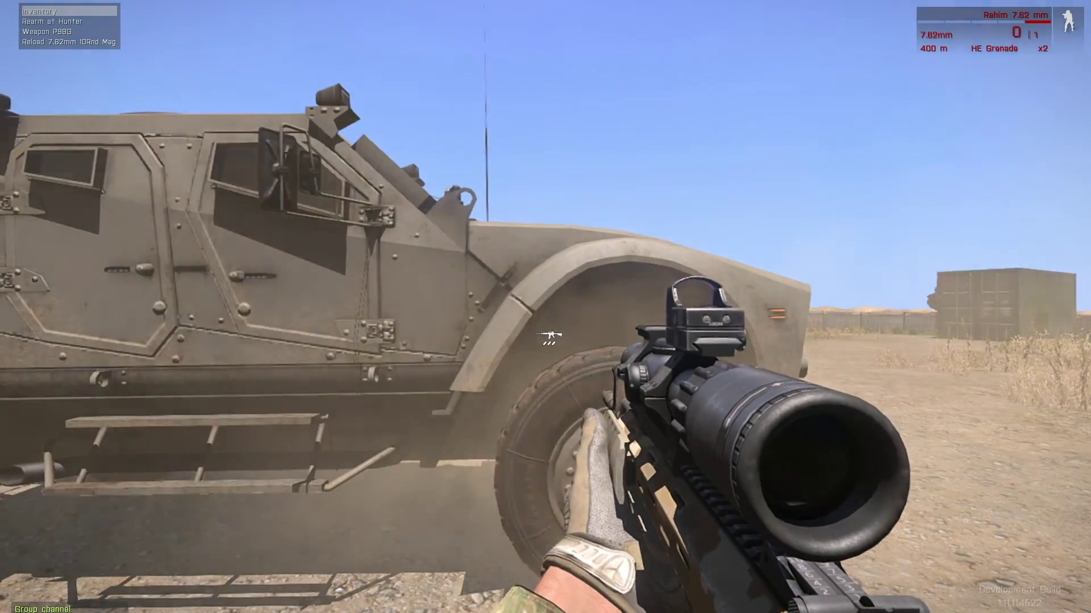
key(i)
scroll(390, 325, down, 5)
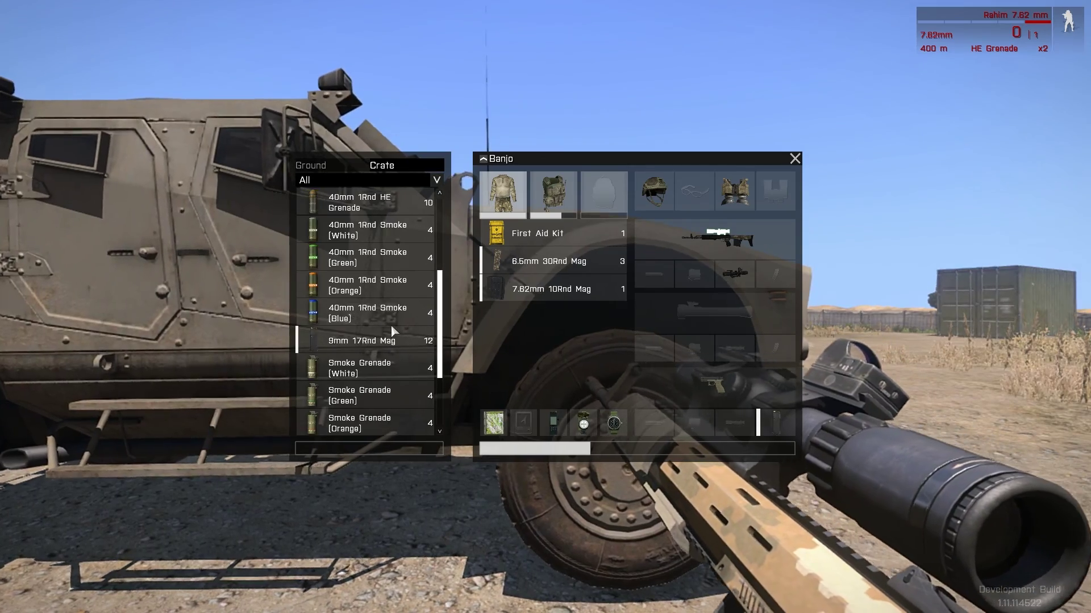
scroll(393, 401, up, 6)
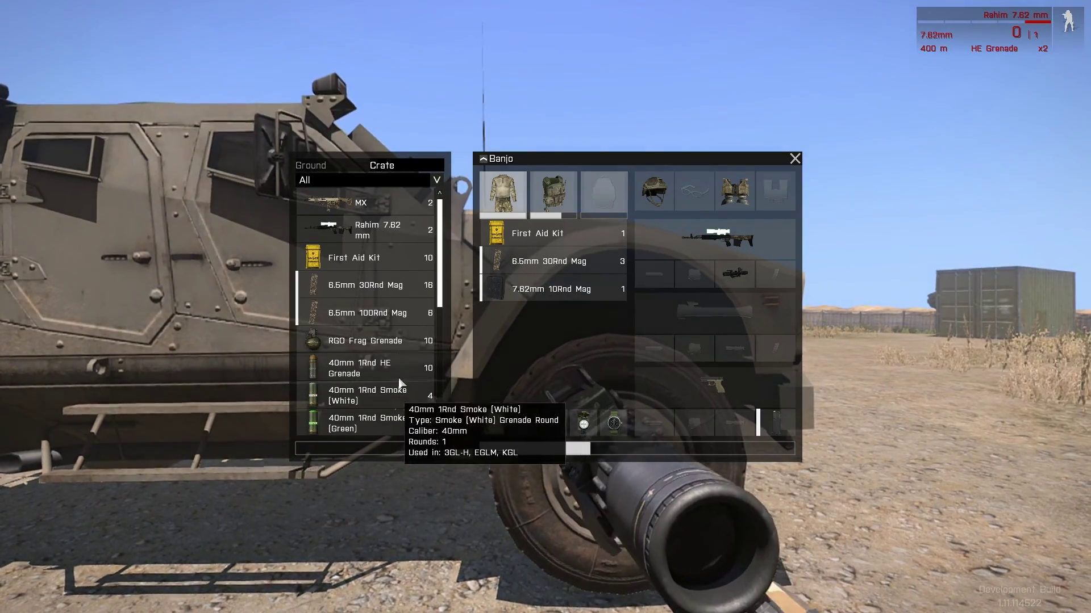